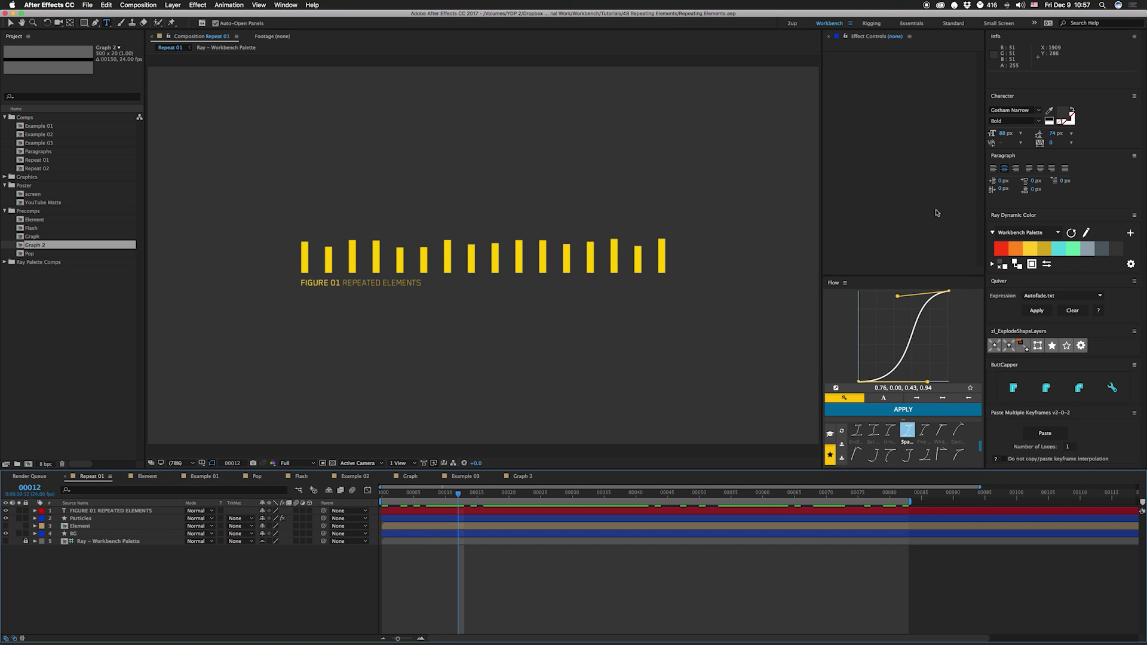
# - Preview the bar animation, then scrub through the single bar's grow-in inside the Element comp
pyautogui.press('space')
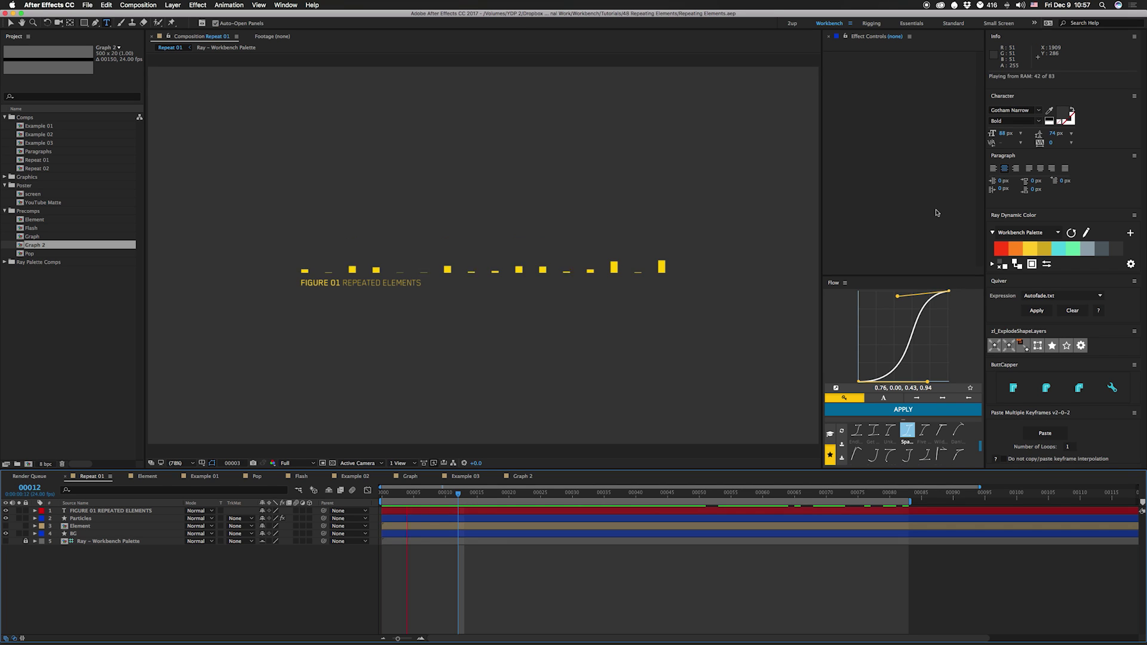
pyautogui.press('space')
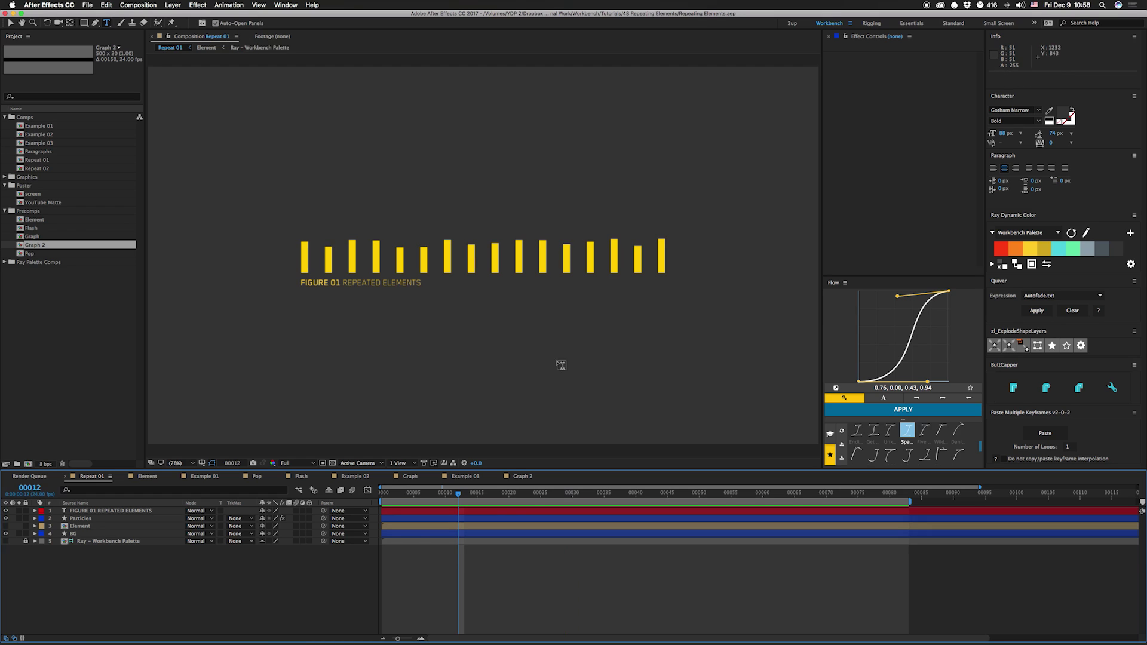
pyautogui.press('v')
pyautogui.click(147, 476)
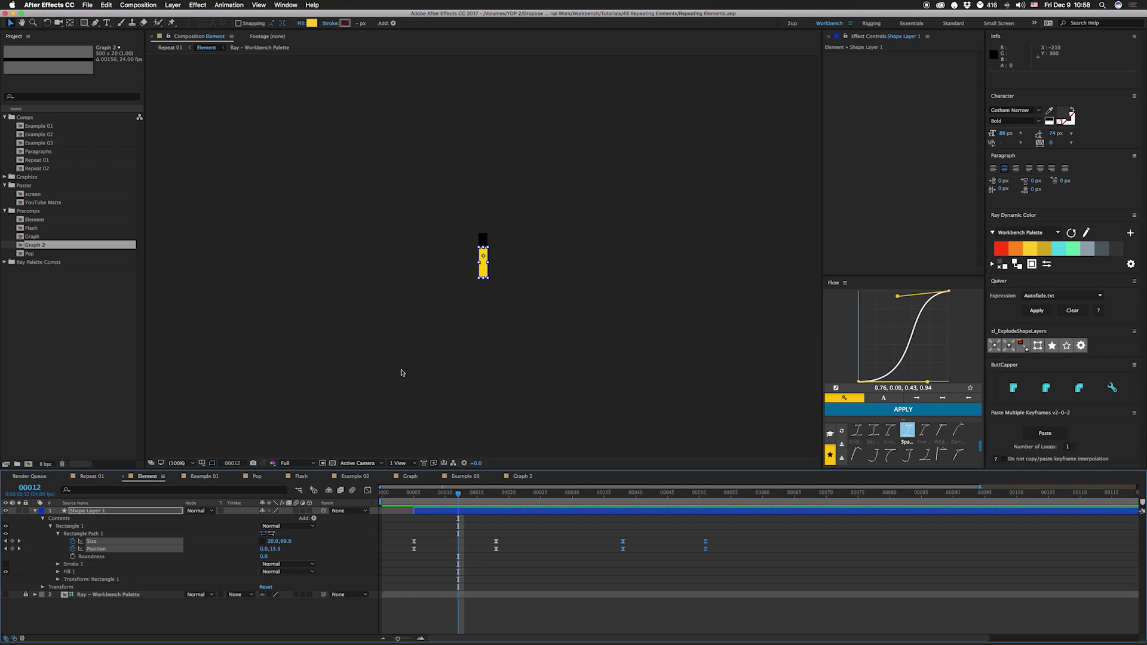
pyautogui.moveTo(410, 502); pyautogui.dragTo(763, 500)
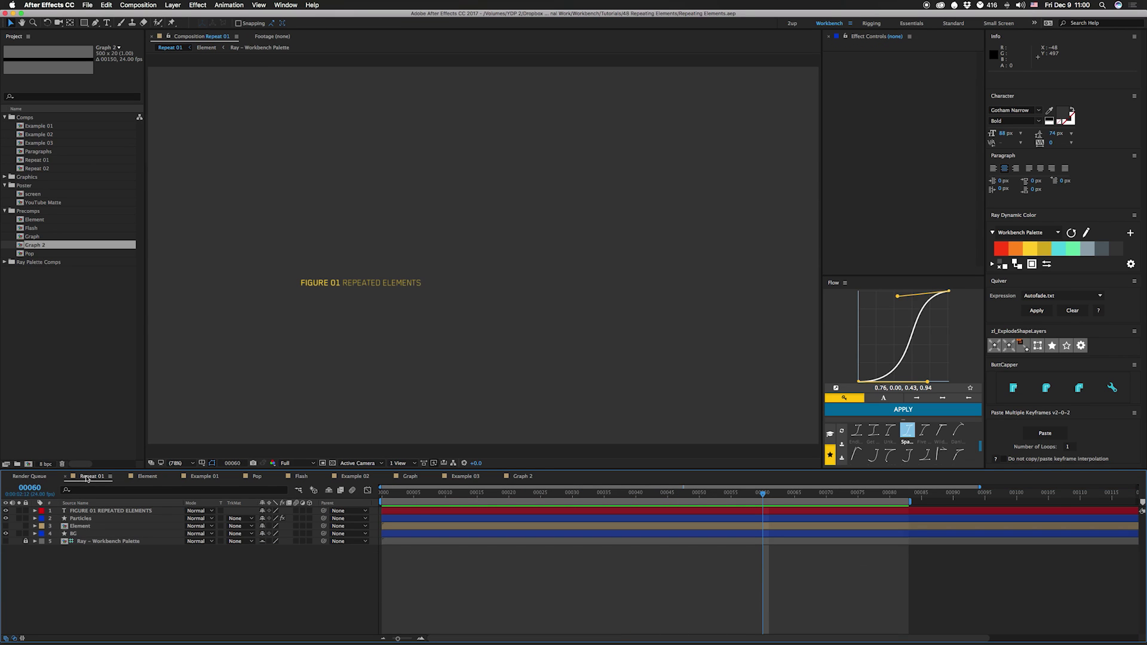
# - Inspect the Particles layer's Particle Playground Cannon settings and scrub until the 16 yellow bars appear
pyautogui.click(89, 519)
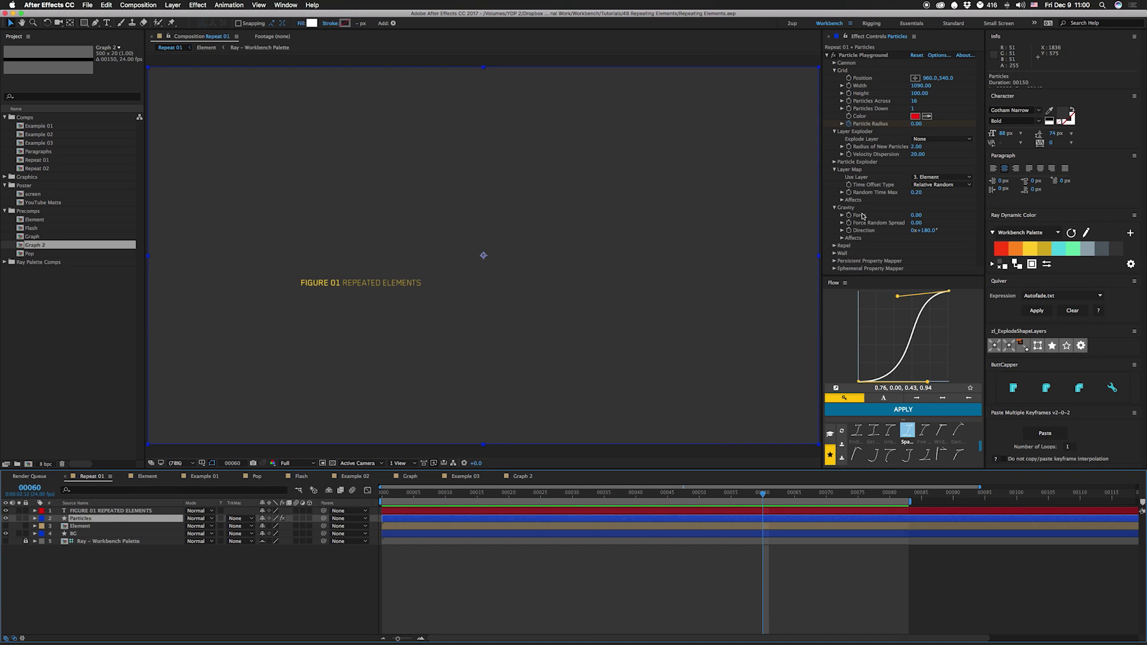
pyautogui.click(835, 63)
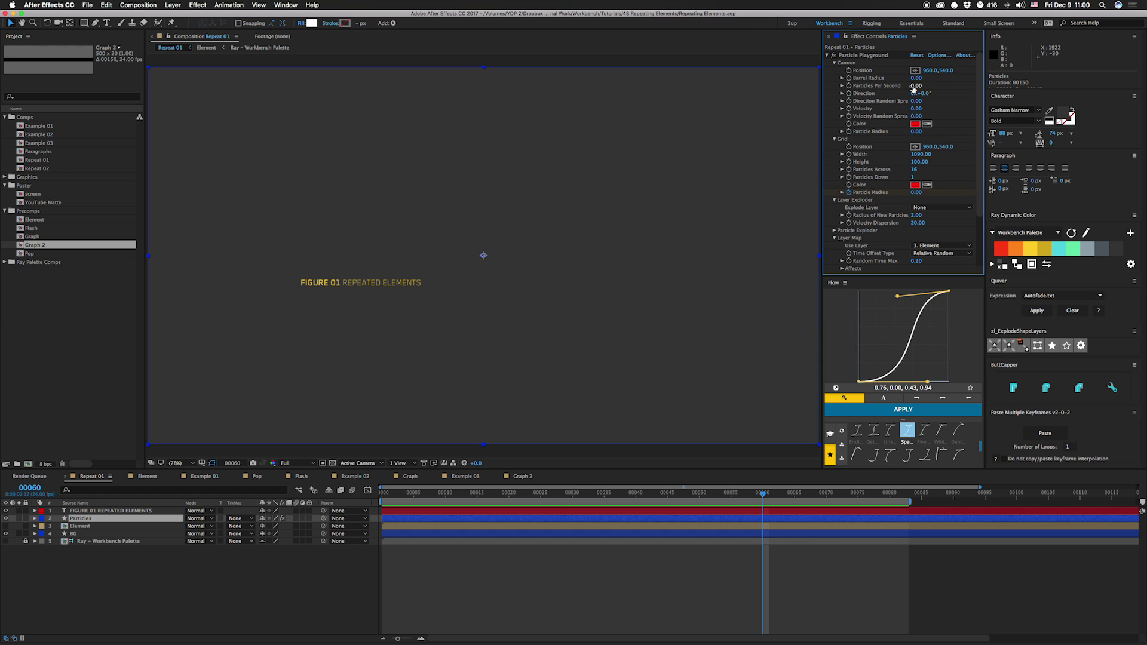
pyautogui.click(835, 63)
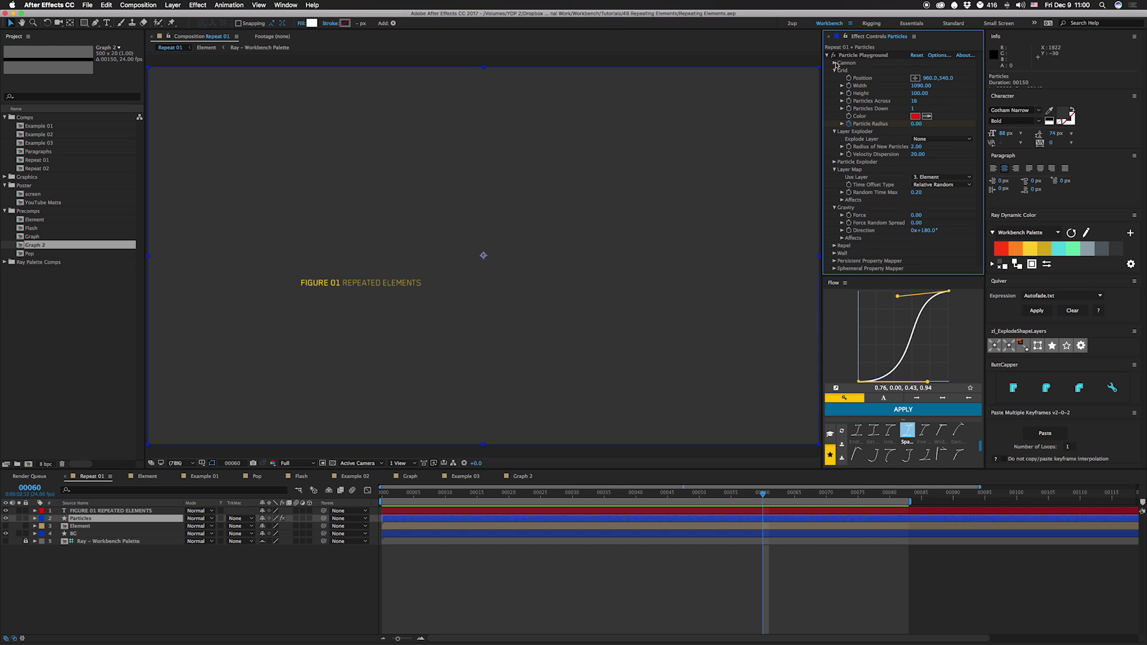
pyautogui.click(839, 496)
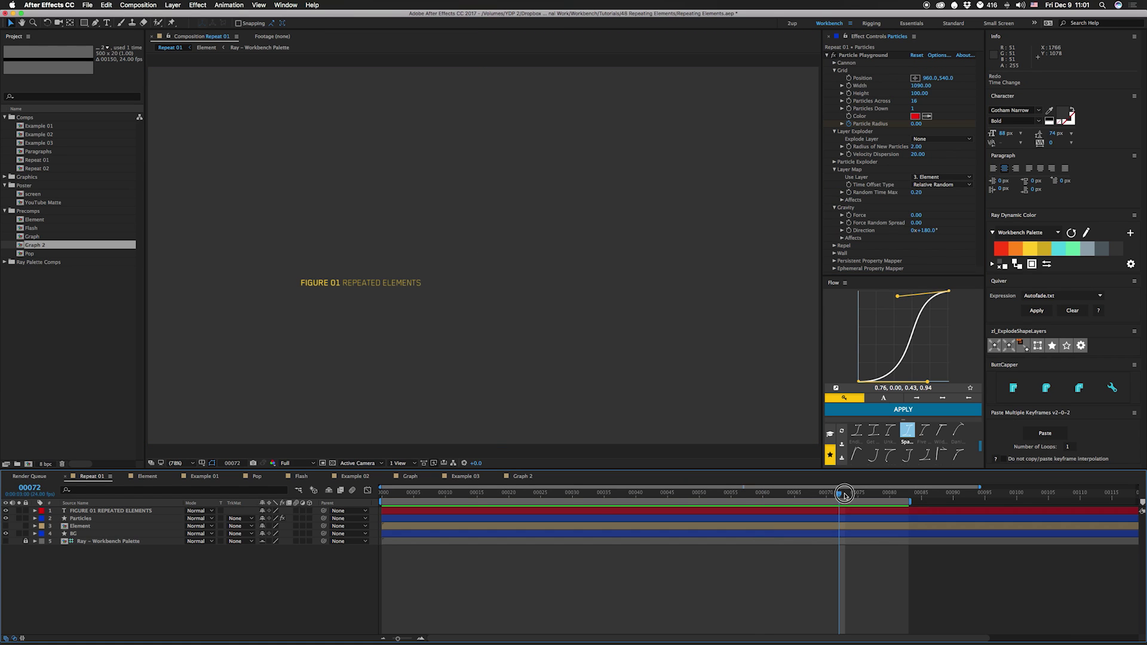
pyautogui.moveTo(839, 496); pyautogui.dragTo(584, 499)
pyautogui.click(485, 256)
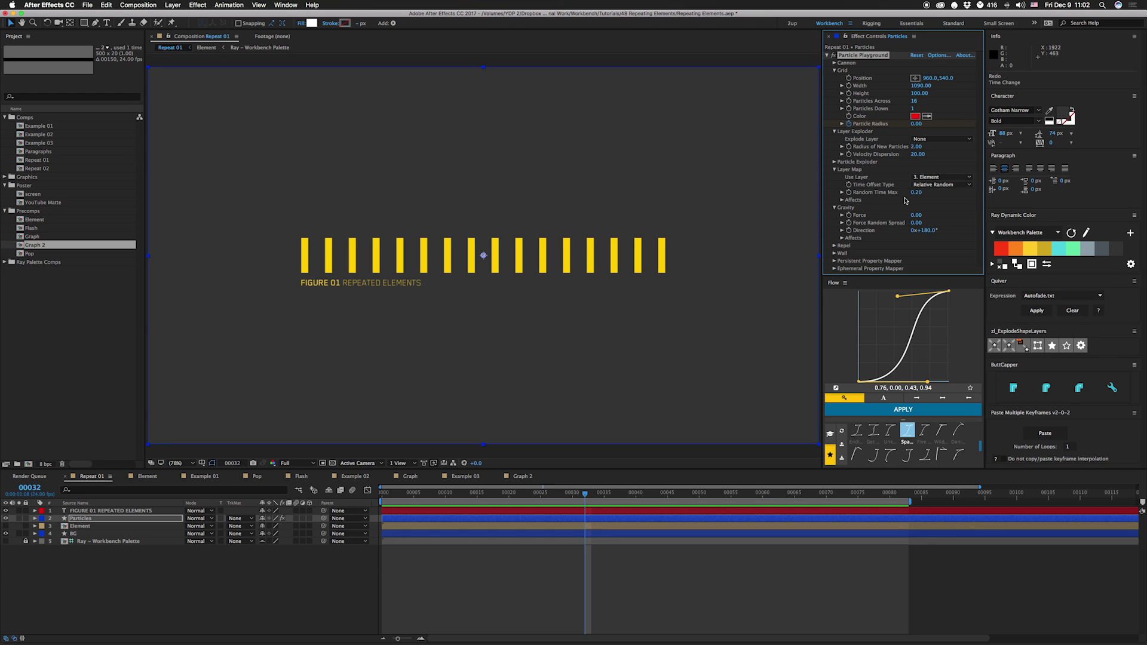
# - Set the Particles layer map's Time Offset Type to Relative Random so the bars start staggered
pyautogui.click(835, 132)
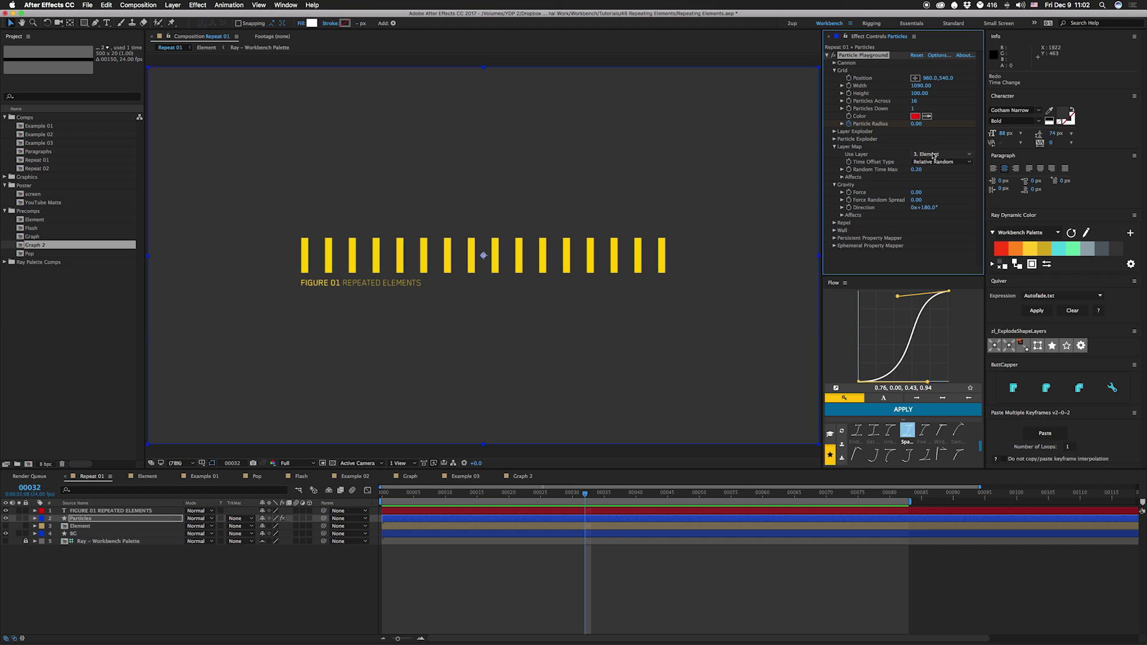
pyautogui.click(66, 526)
pyautogui.click(24, 518)
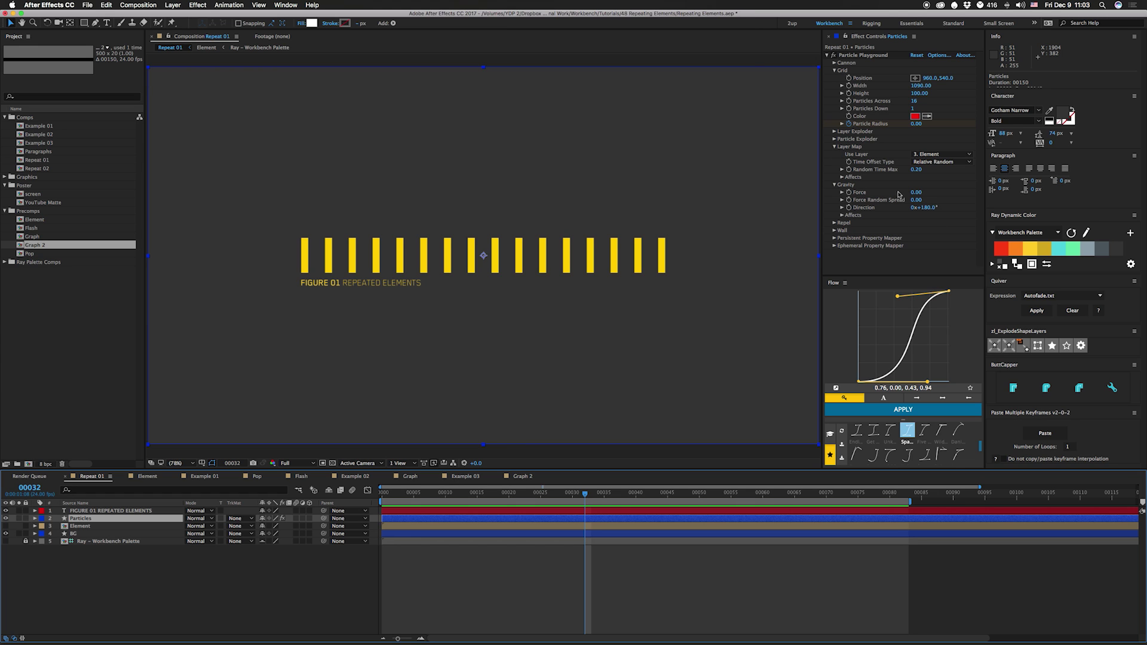
pyautogui.click(932, 162)
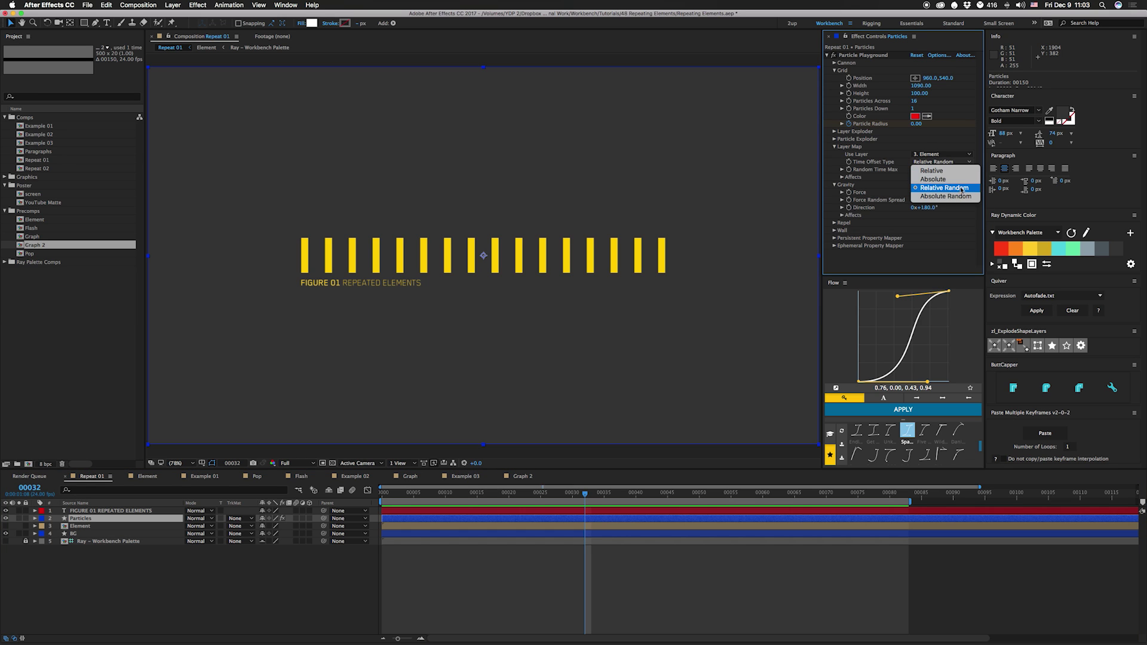
pyautogui.click(961, 189)
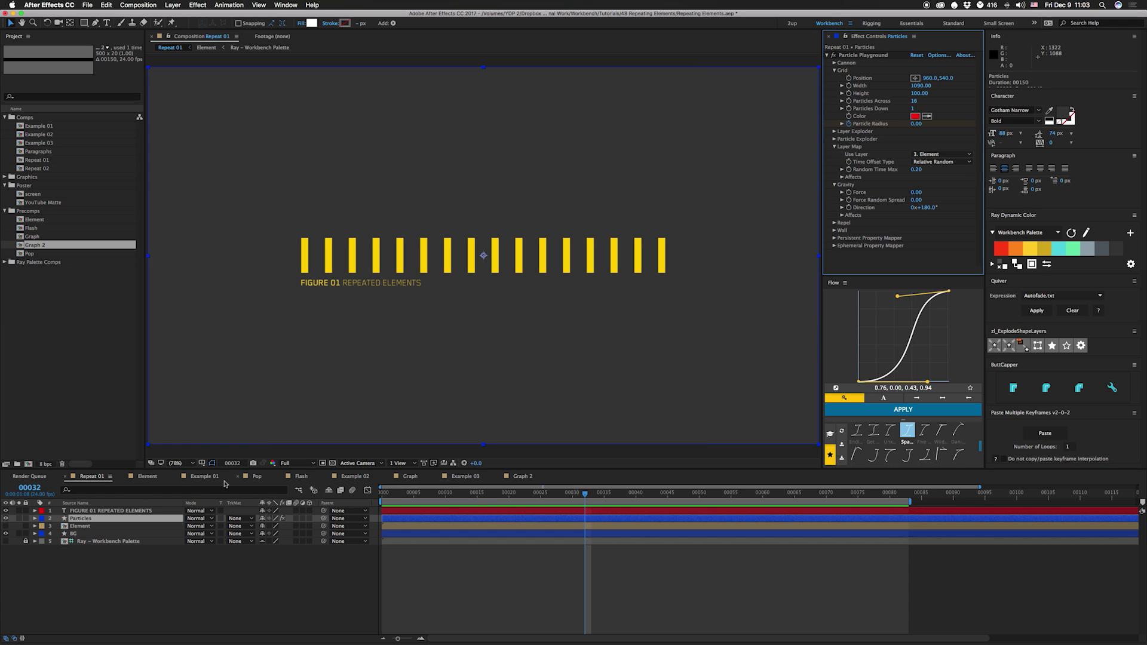
pyautogui.click(147, 476)
pyautogui.moveTo(410, 493); pyautogui.dragTo(412, 493)
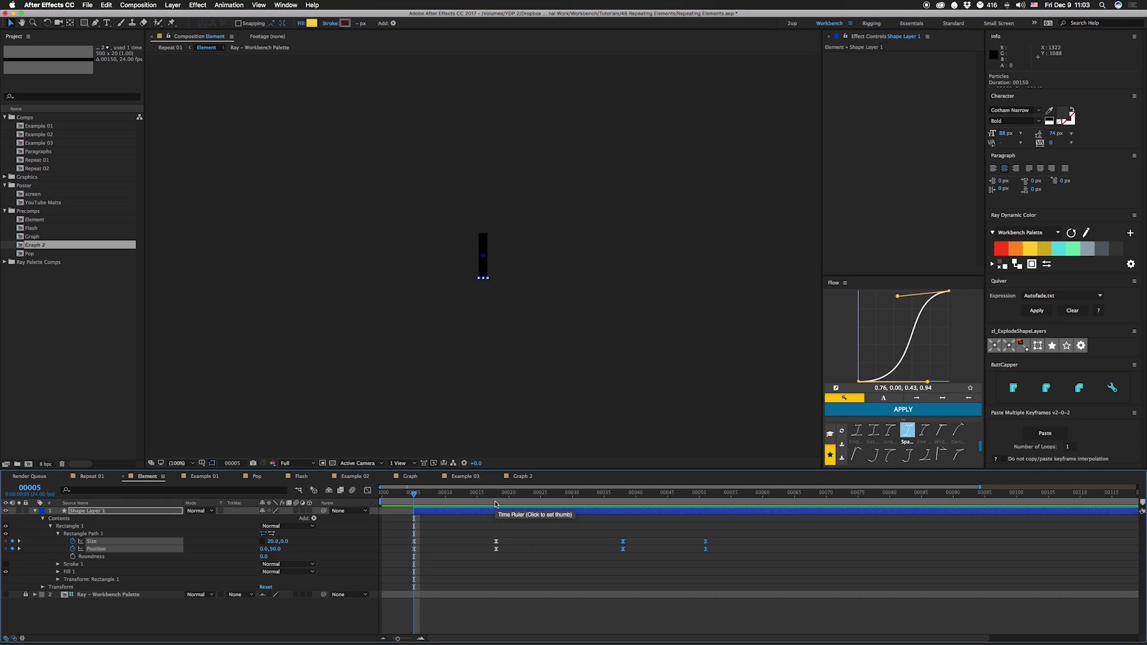
pyautogui.hotkey('shift', 'Escape')
pyautogui.moveTo(386, 493); pyautogui.dragTo(492, 509)
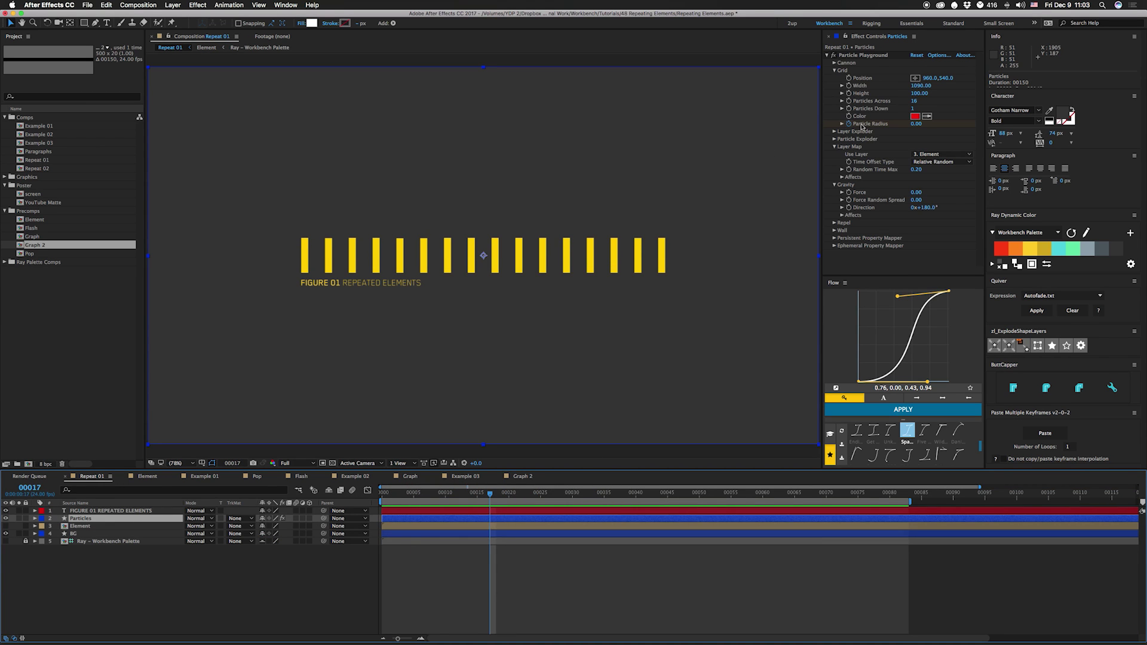
# - Return to frame 0 of Repeat 01 and advance to see the bars emerge as tiny dashes
pyautogui.press('Home')
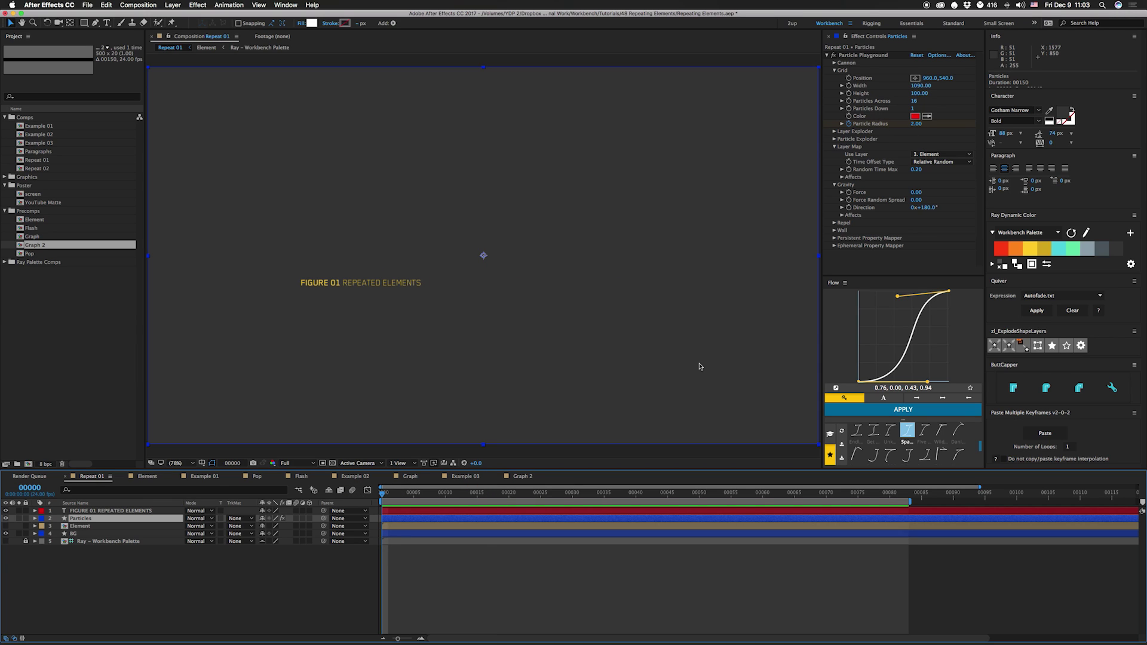
pyautogui.press('space')
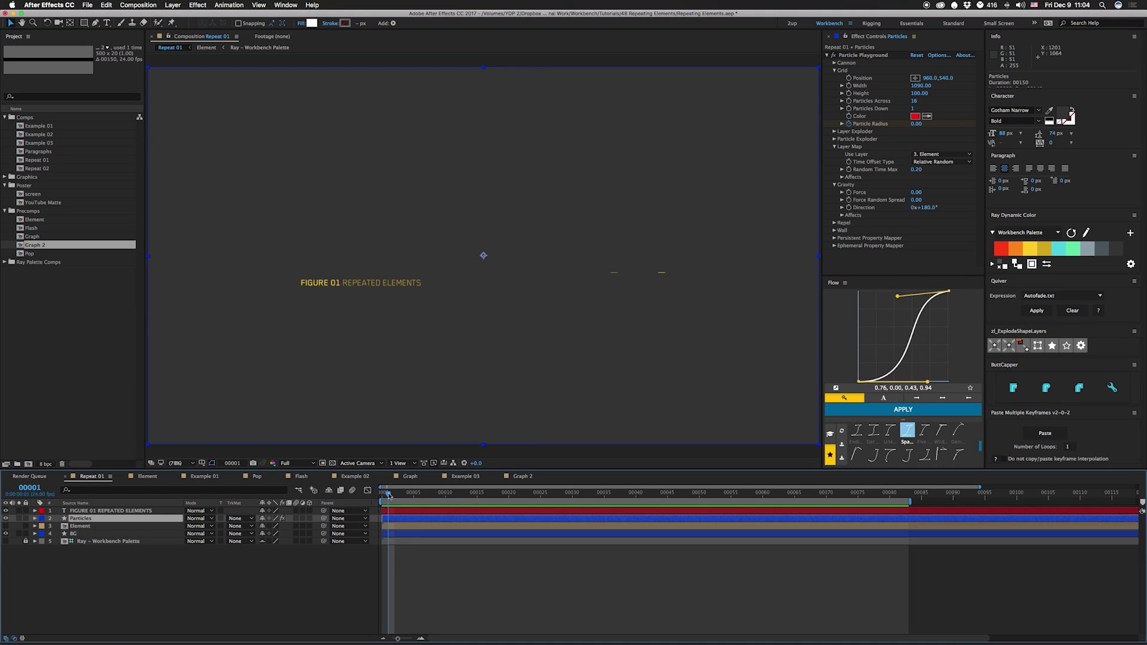
# - Scrub and preview the Example 01 comp's particles scattered around its caption
pyautogui.click(203, 476)
pyautogui.moveTo(383, 493); pyautogui.dragTo(515, 494)
pyautogui.press('space')
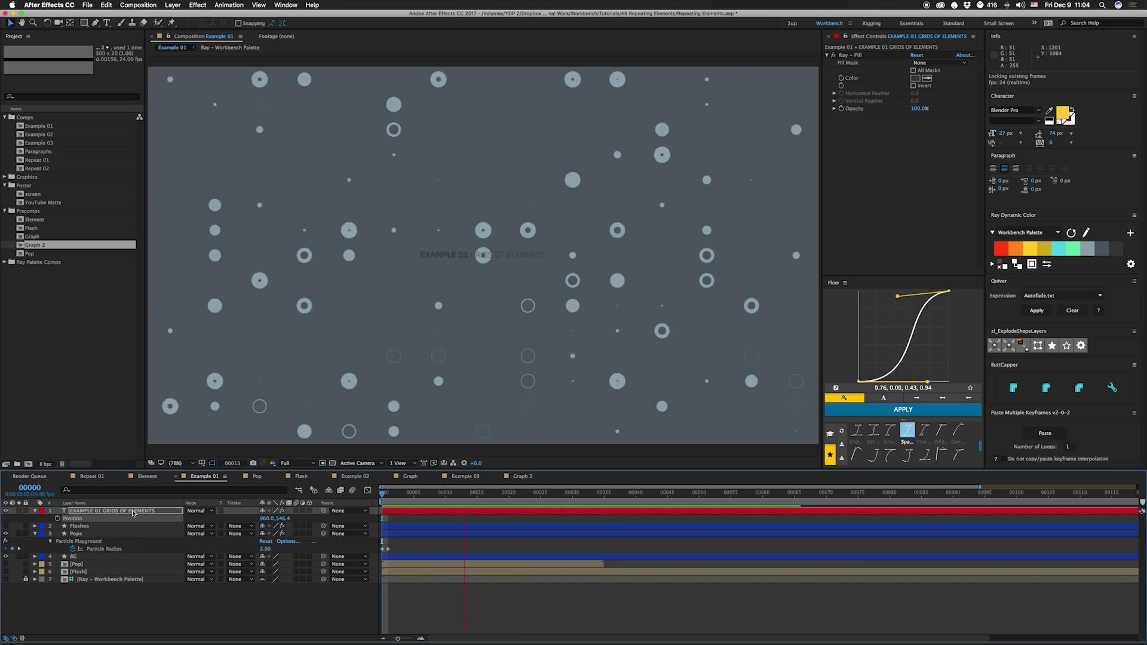
# - Inspect the Pop ring and Flash burst precomps, then return to Example 01
pyautogui.click(256, 477)
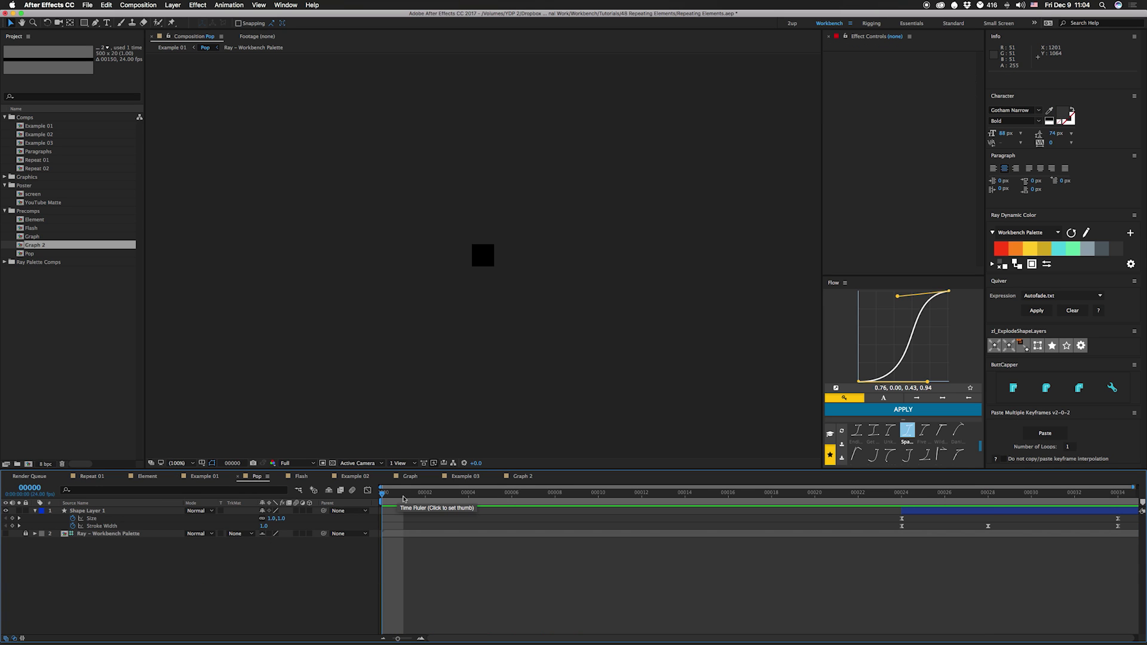
pyautogui.moveTo(908, 494)
pyautogui.mouseDown()
pyautogui.moveTo(1068, 499)
pyautogui.moveTo(291, 485)
pyautogui.mouseUp()
pyautogui.click(301, 478)
pyautogui.press('space')
pyautogui.click(205, 477)
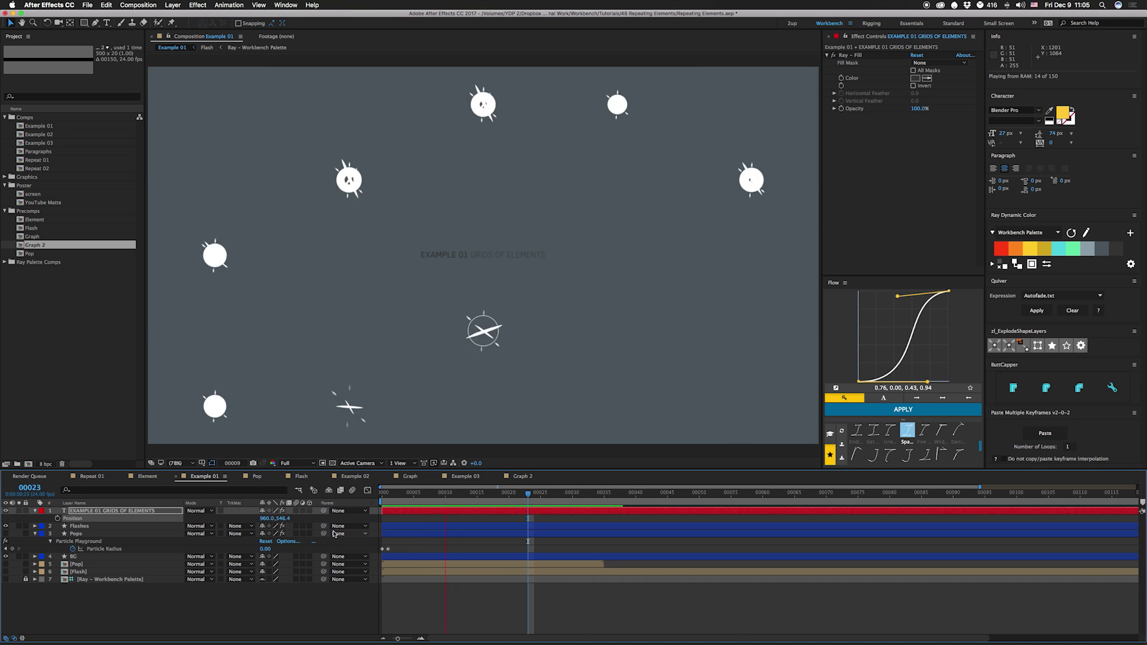
pyautogui.press('space')
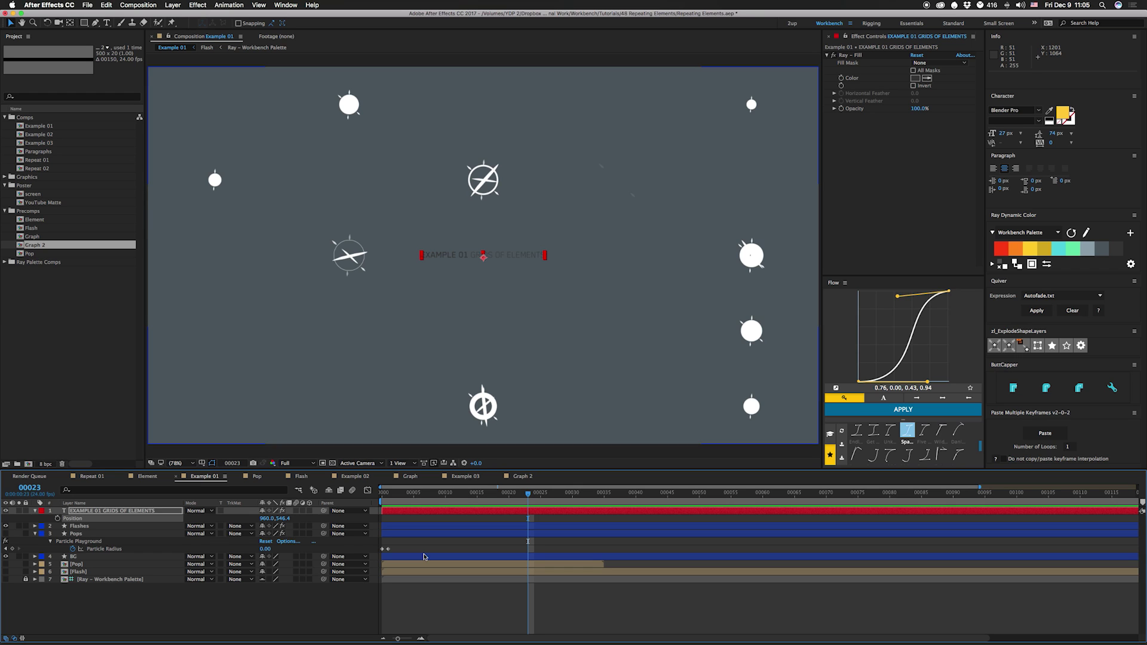
# - Scrub and preview Example 02's yellow bars growing to full width, then open Example 03
pyautogui.click(350, 476)
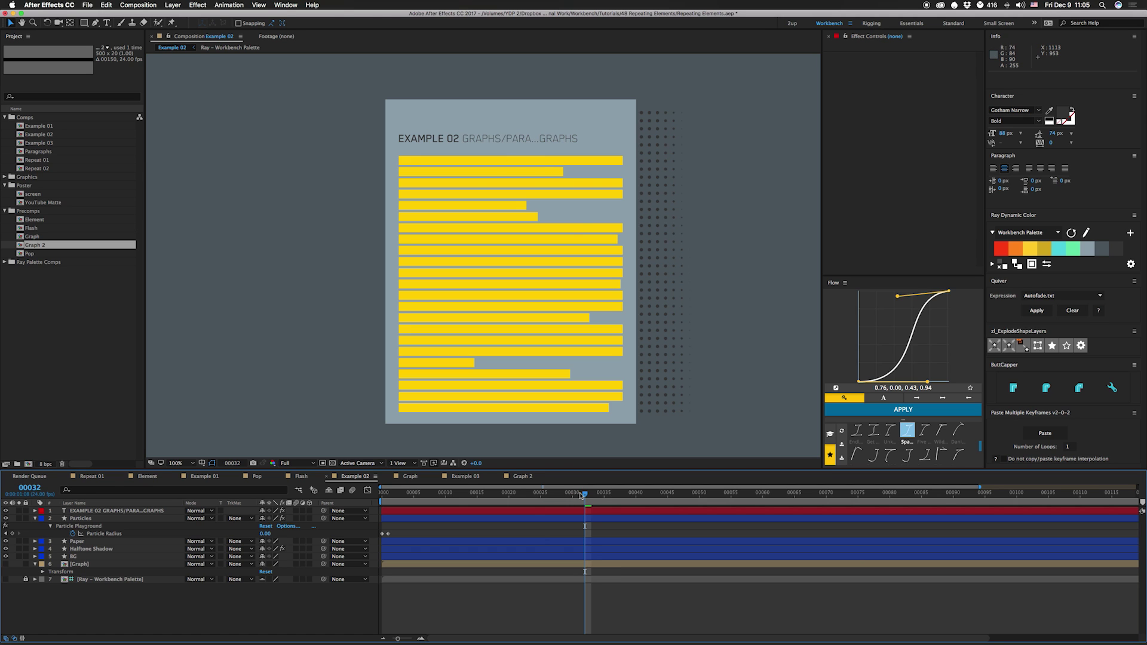
pyautogui.moveTo(581, 494); pyautogui.dragTo(636, 494)
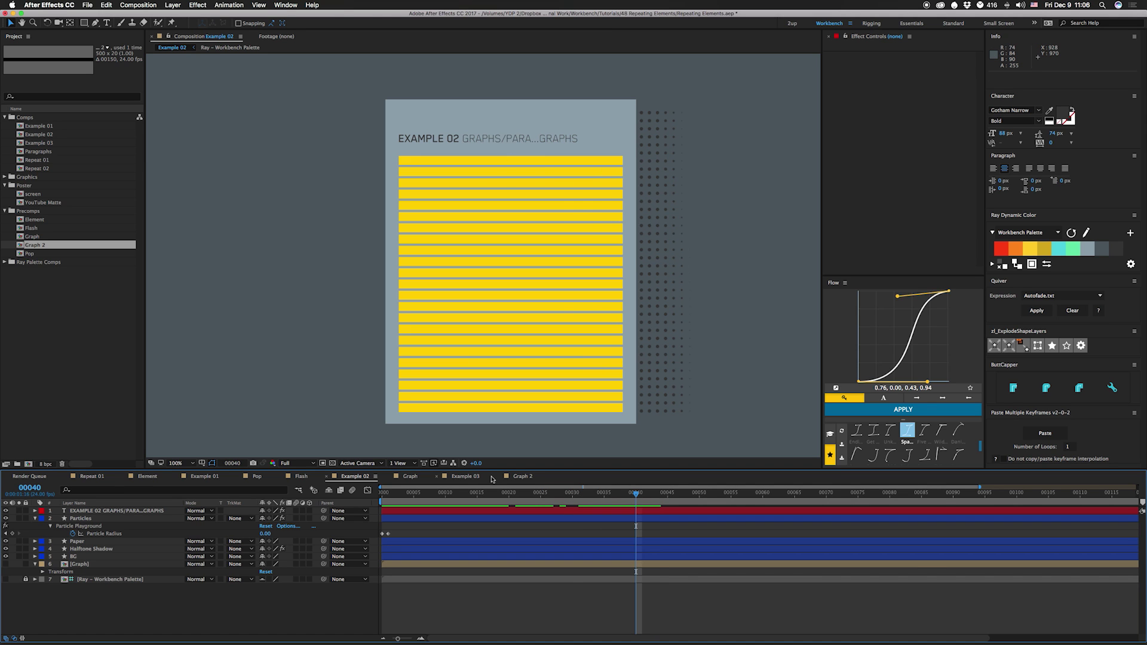
pyautogui.press('space')
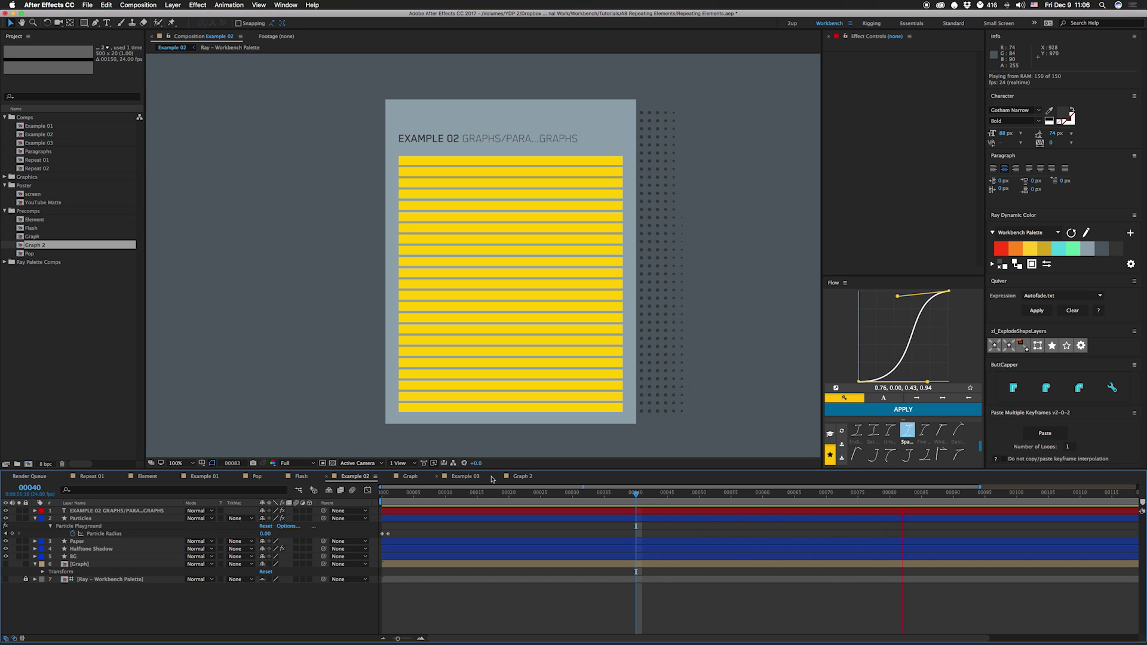
pyautogui.press('space')
pyautogui.click(464, 477)
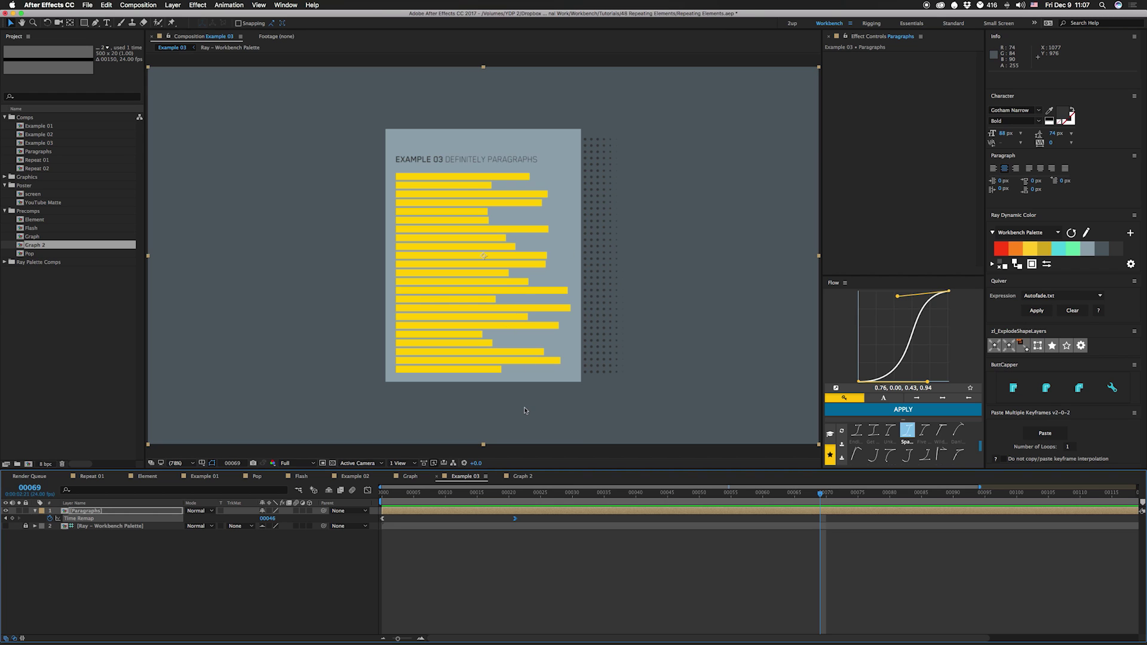
pyautogui.click(521, 476)
pyautogui.moveTo(533, 494); pyautogui.dragTo(572, 493)
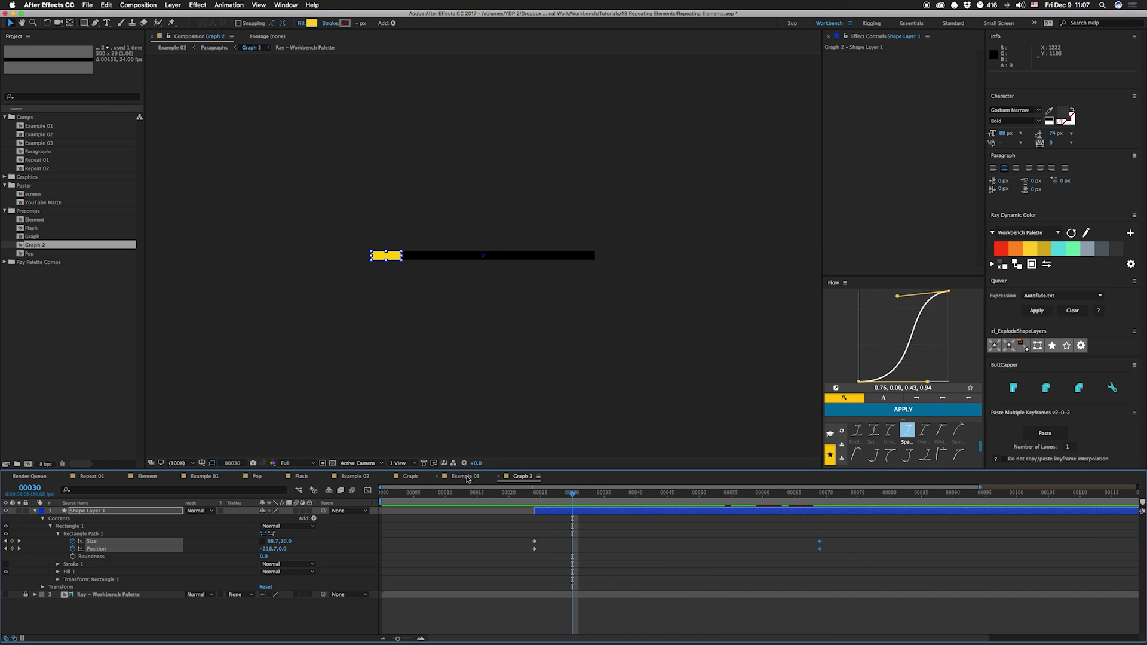
pyautogui.click(466, 476)
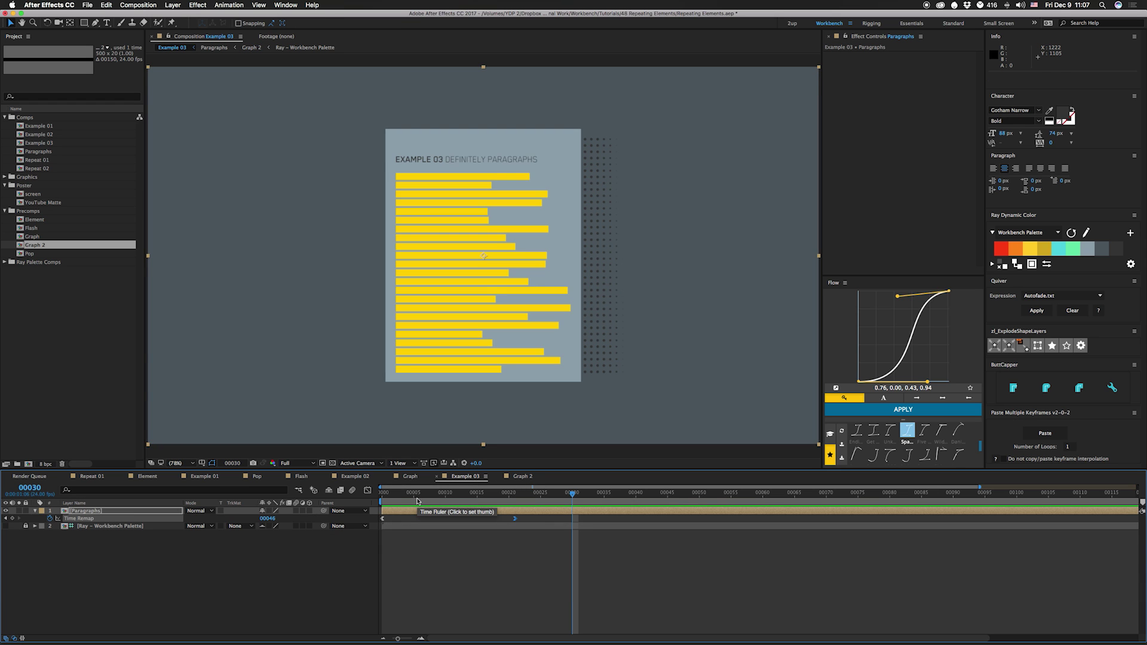
pyautogui.press('space')
pyautogui.press('space')
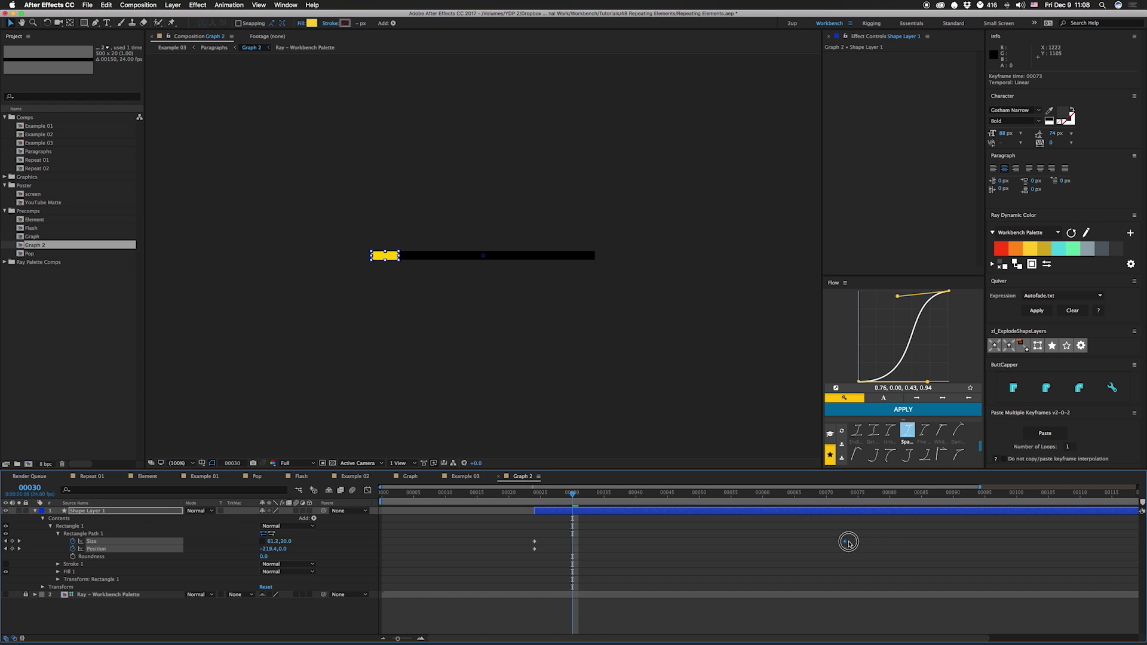
pyautogui.press('j')
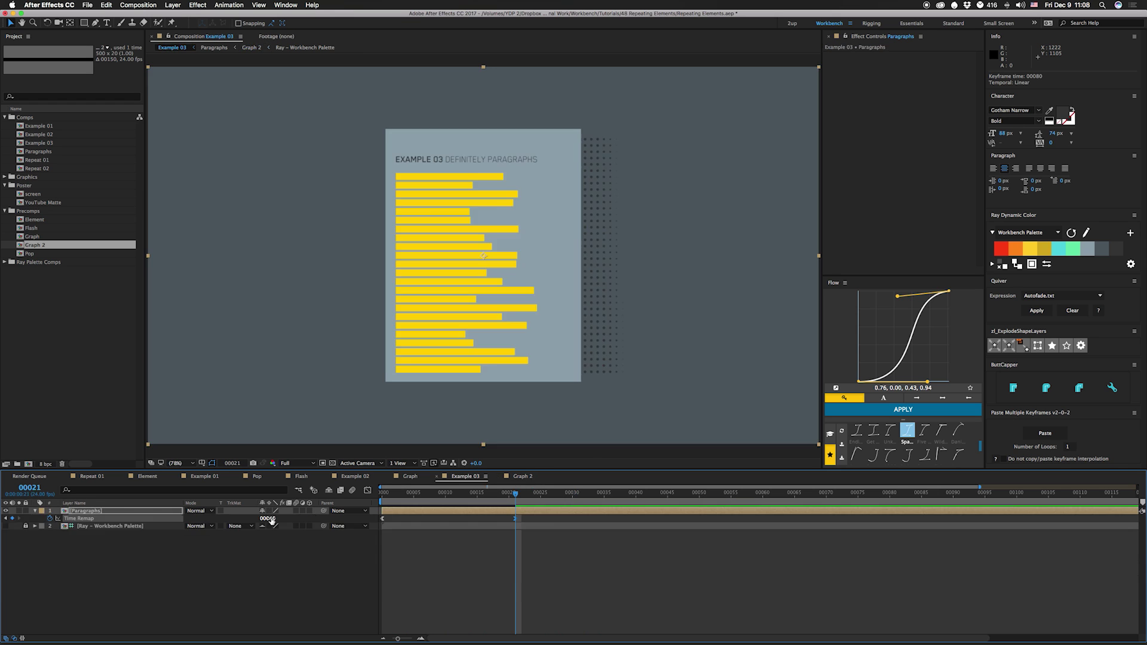
pyautogui.moveTo(272, 519); pyautogui.dragTo(276, 521)
pyautogui.press('super+z')
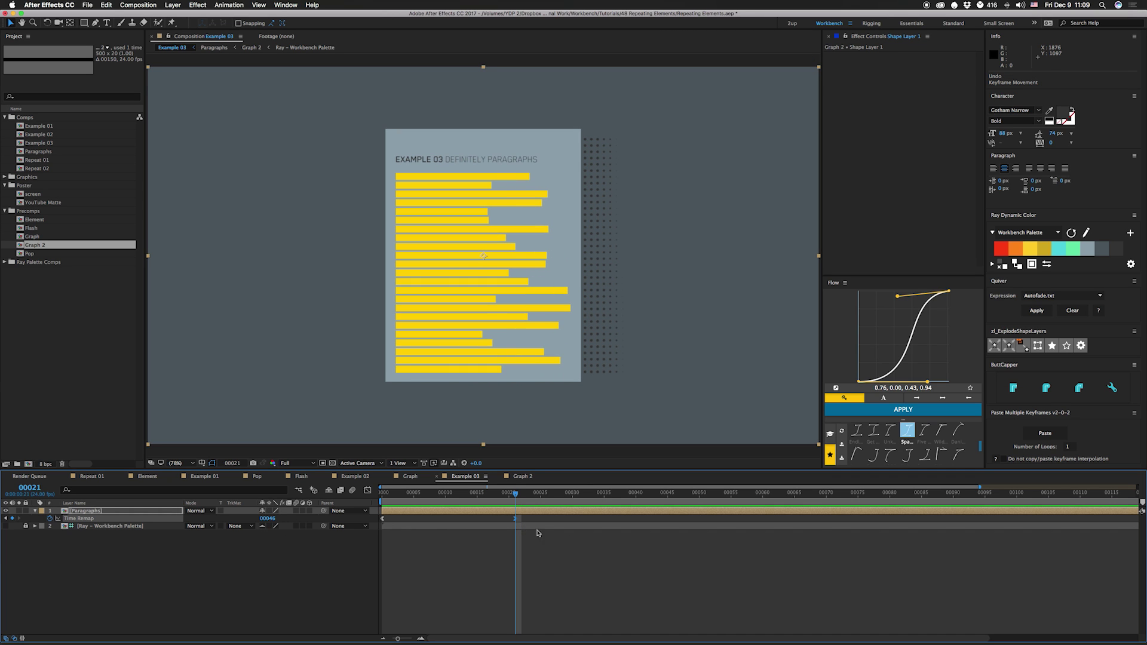
# - Apply the Endless Bummer easing curve (0.99, 0.03, 0.42, 0.97) and preview the paragraph bars from frame 0
pyautogui.click(857, 430)
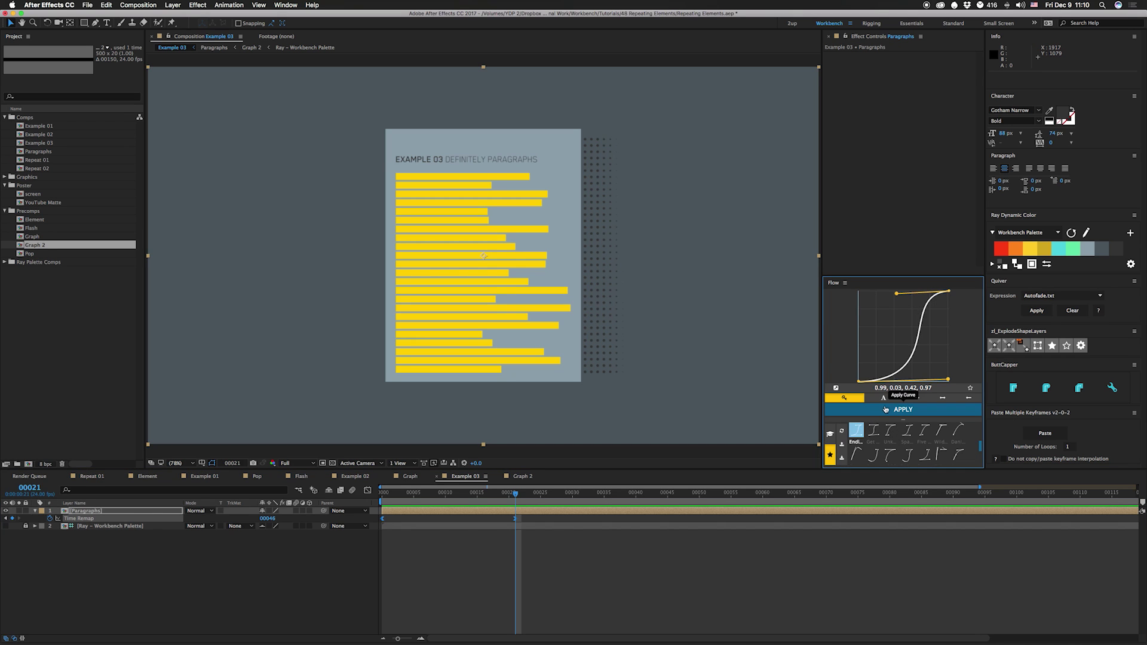
pyautogui.moveTo(516, 494); pyautogui.dragTo(351, 491)
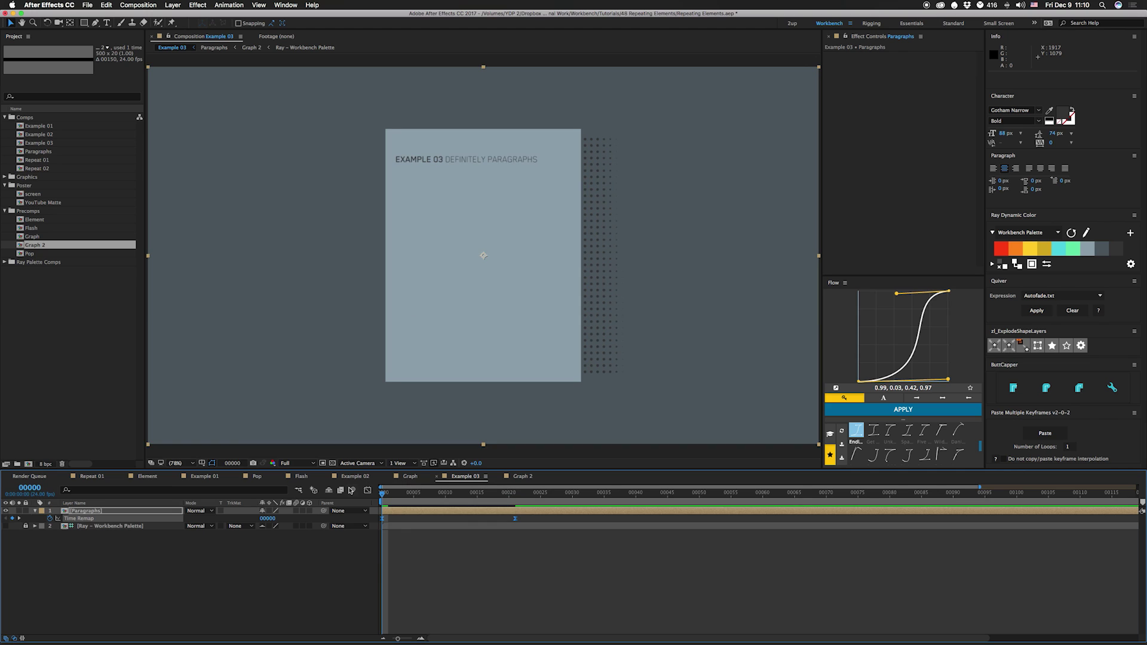
pyautogui.press('space')
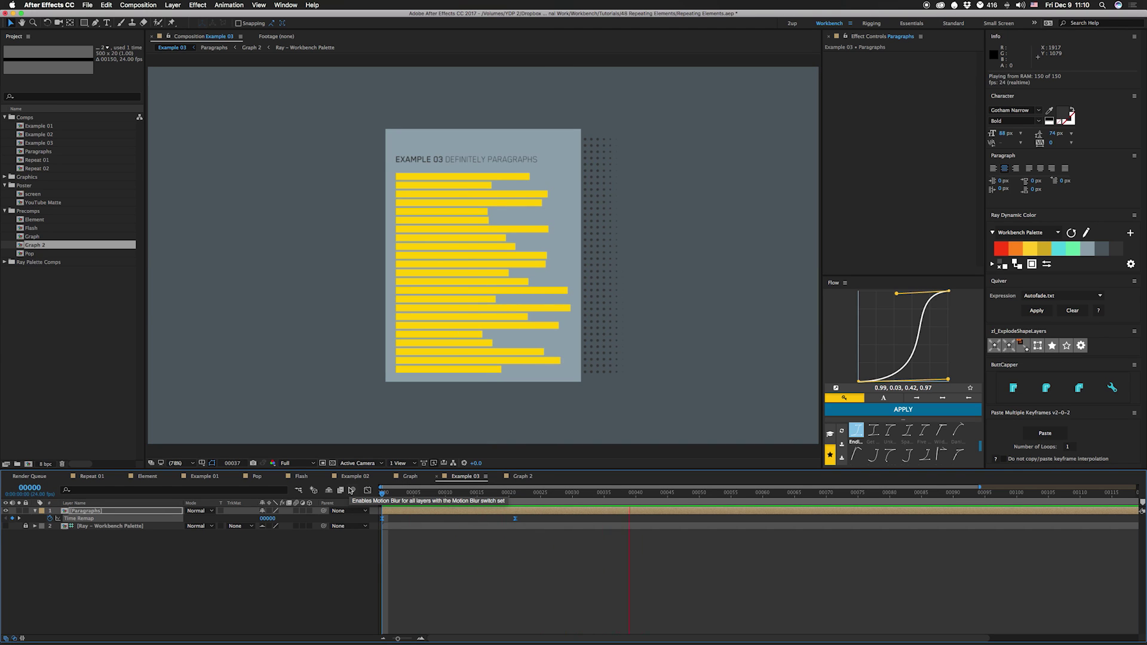
pyautogui.press('space')
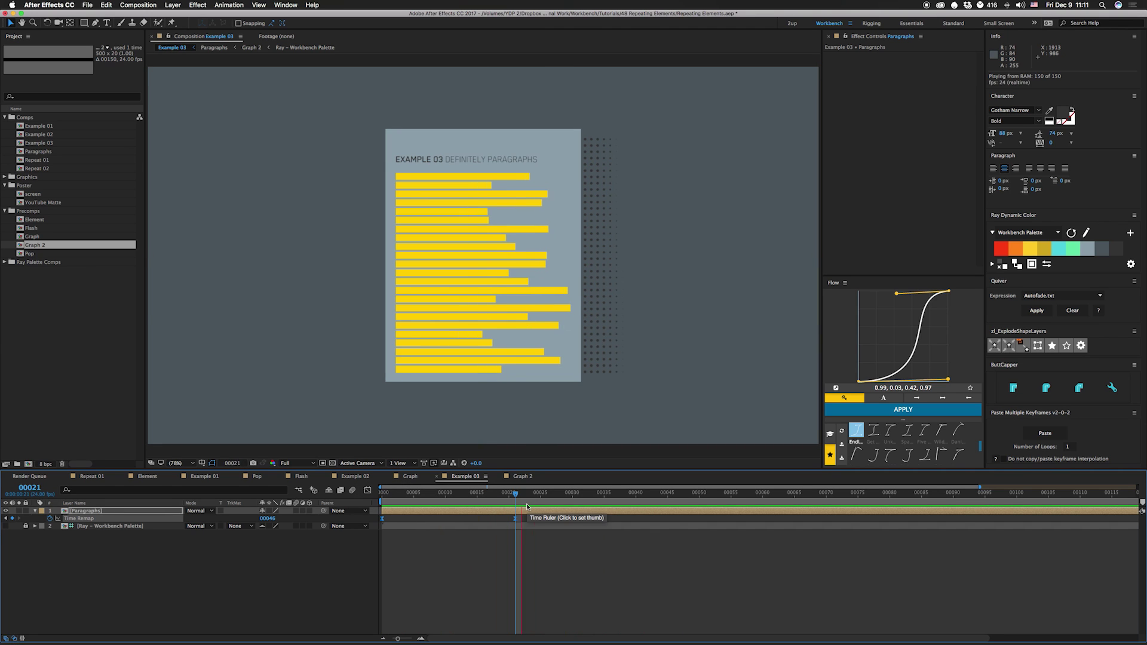
pyautogui.doubleClick(526, 510)
# - Drag the Graph 2 bar's Size keyframe later, out to about frame 00109
pyautogui.click(536, 496)
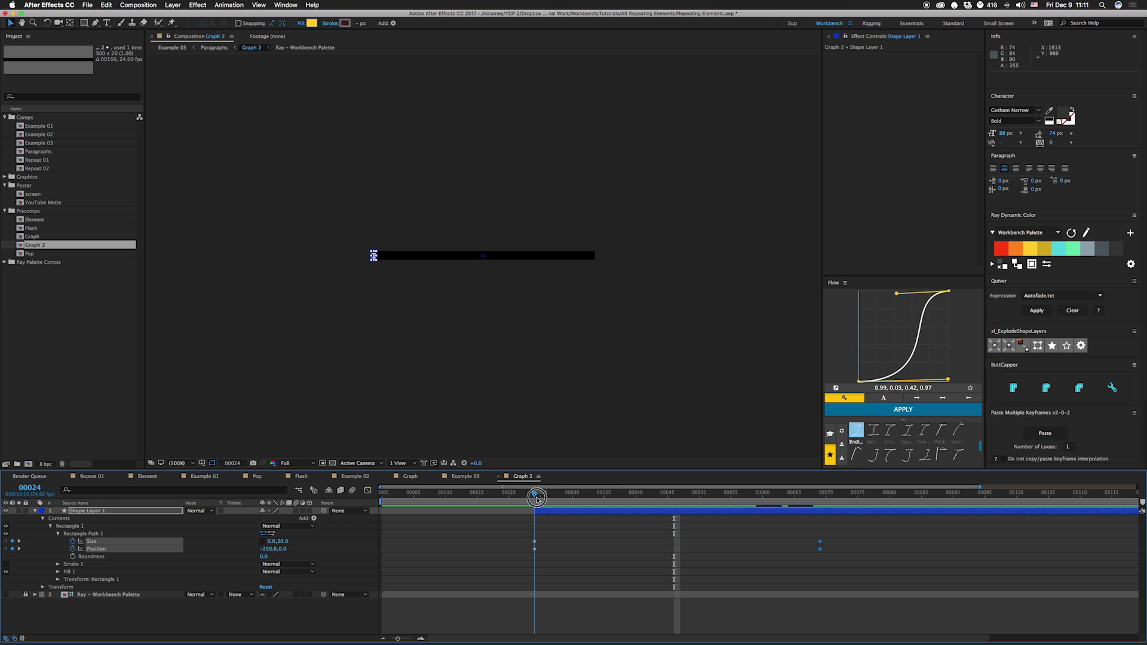
pyautogui.press('pagedown')
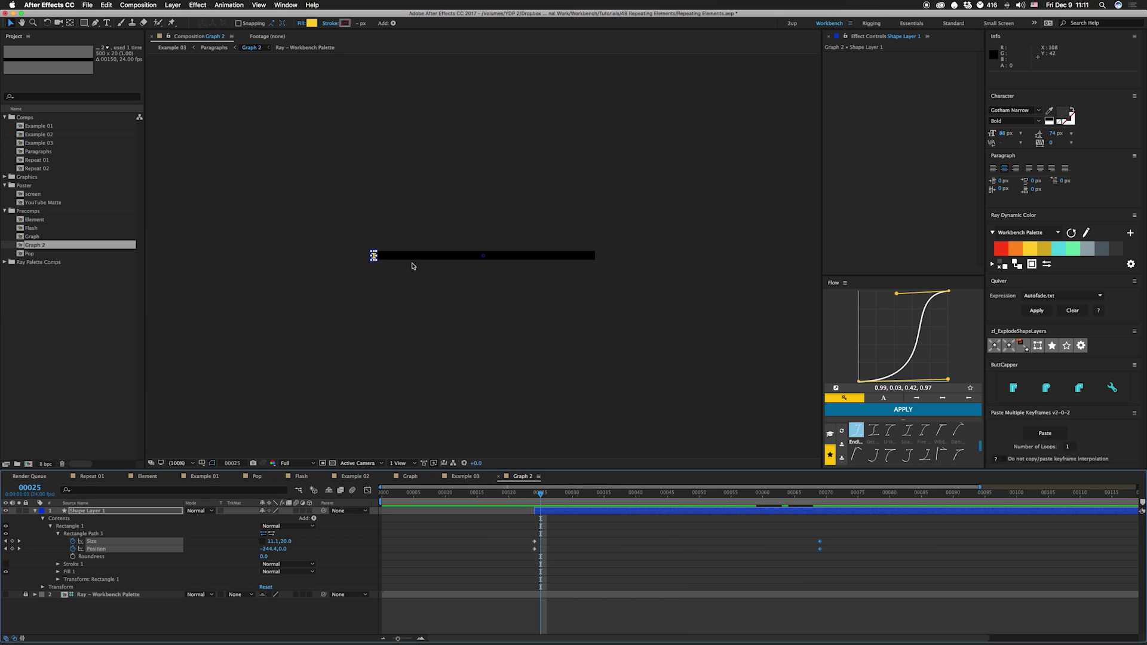
pyautogui.moveTo(821, 544); pyautogui.dragTo(1139, 538)
# - Set Example 03's Paragraphs Time Remap to 00125 at frame 00021 and 00000 at frame 0
pyautogui.click(464, 476)
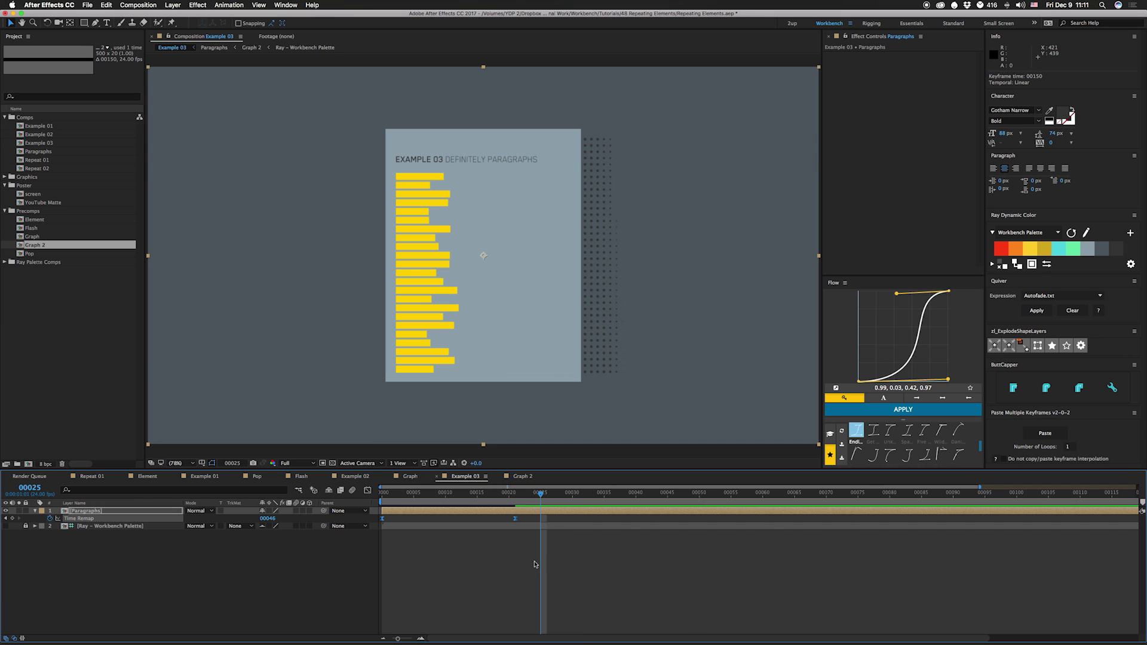
pyautogui.press('j')
pyautogui.moveTo(273, 520); pyautogui.dragTo(316, 520)
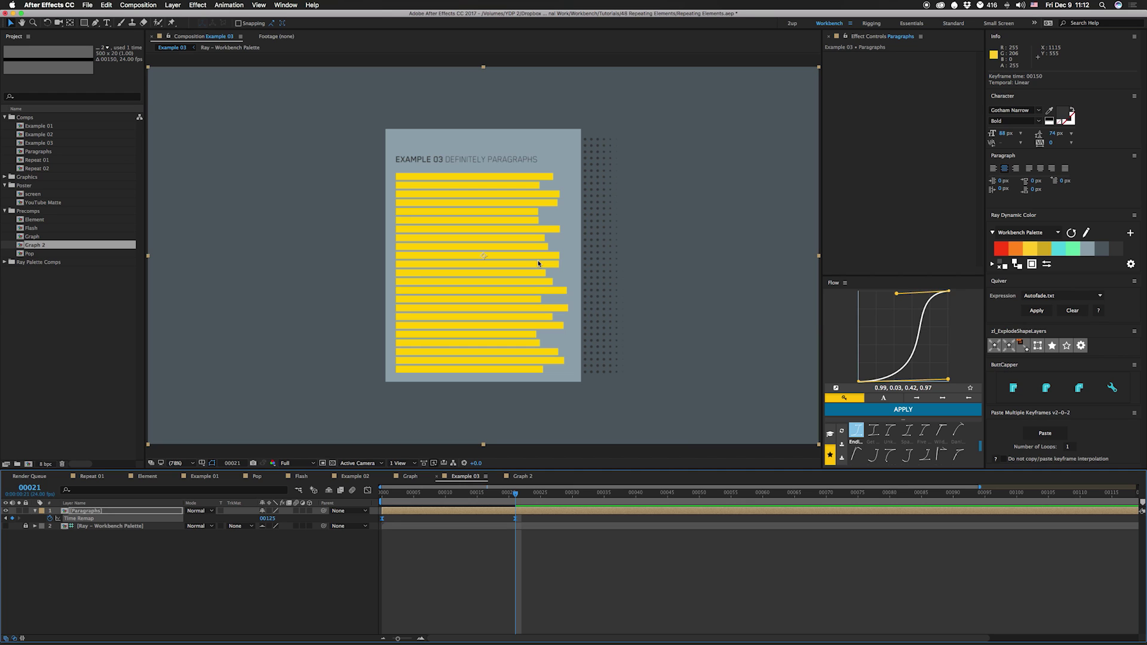
pyautogui.moveTo(512, 493); pyautogui.dragTo(382, 493)
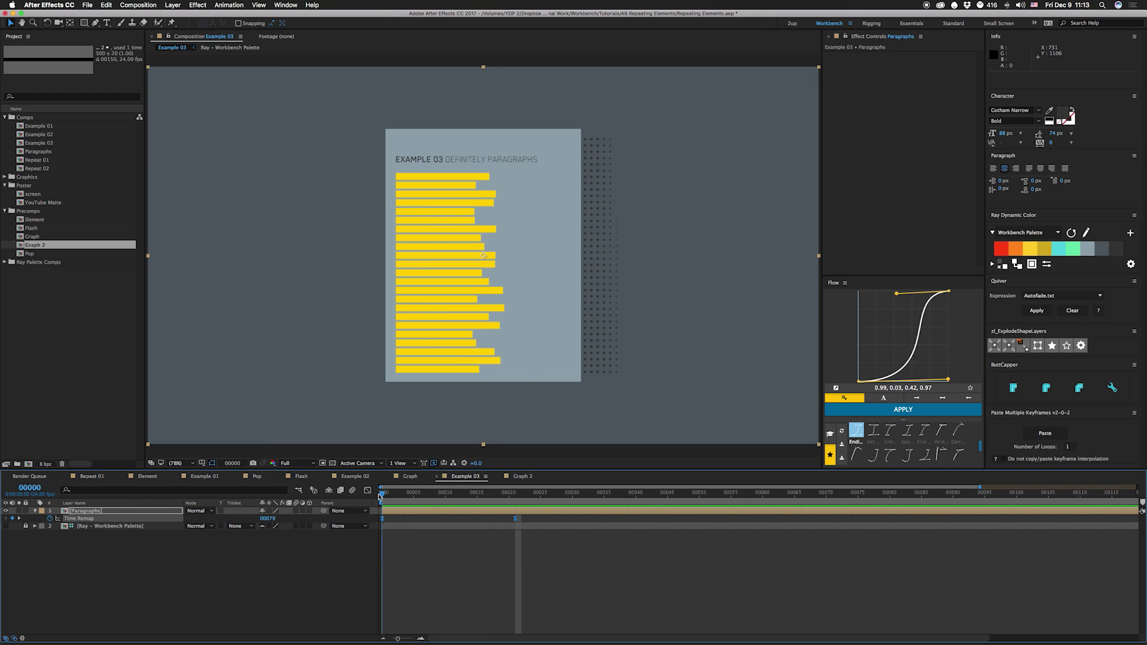
pyautogui.click(398, 520)
pyautogui.click(270, 518)
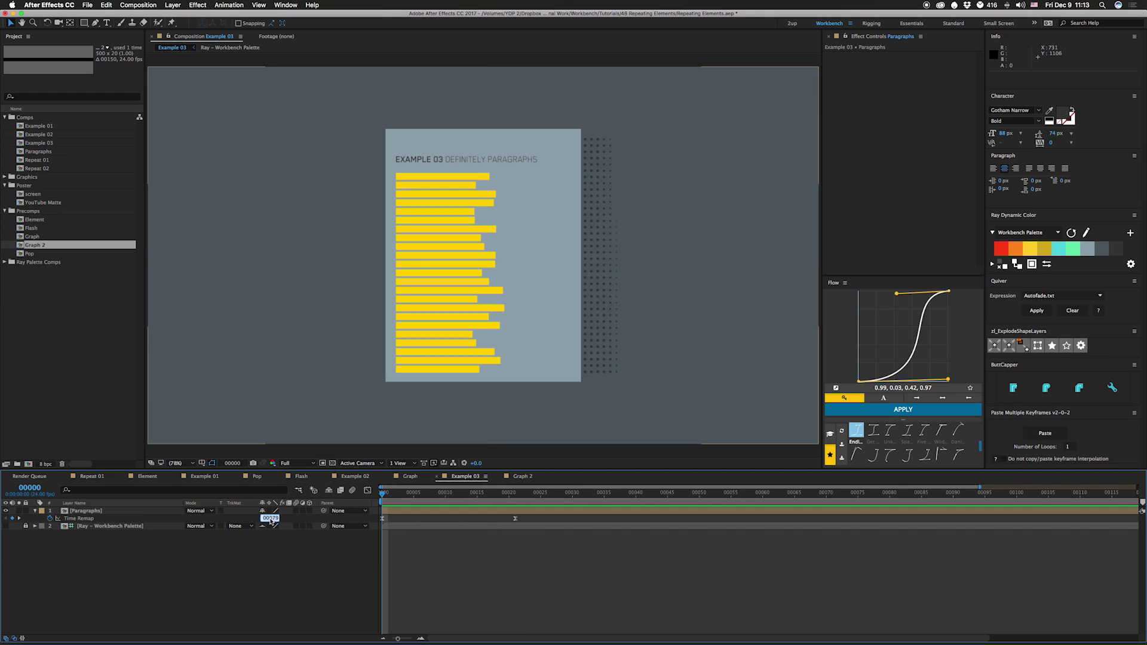
pyautogui.write('0')
pyautogui.press('Return')
pyautogui.press('space')
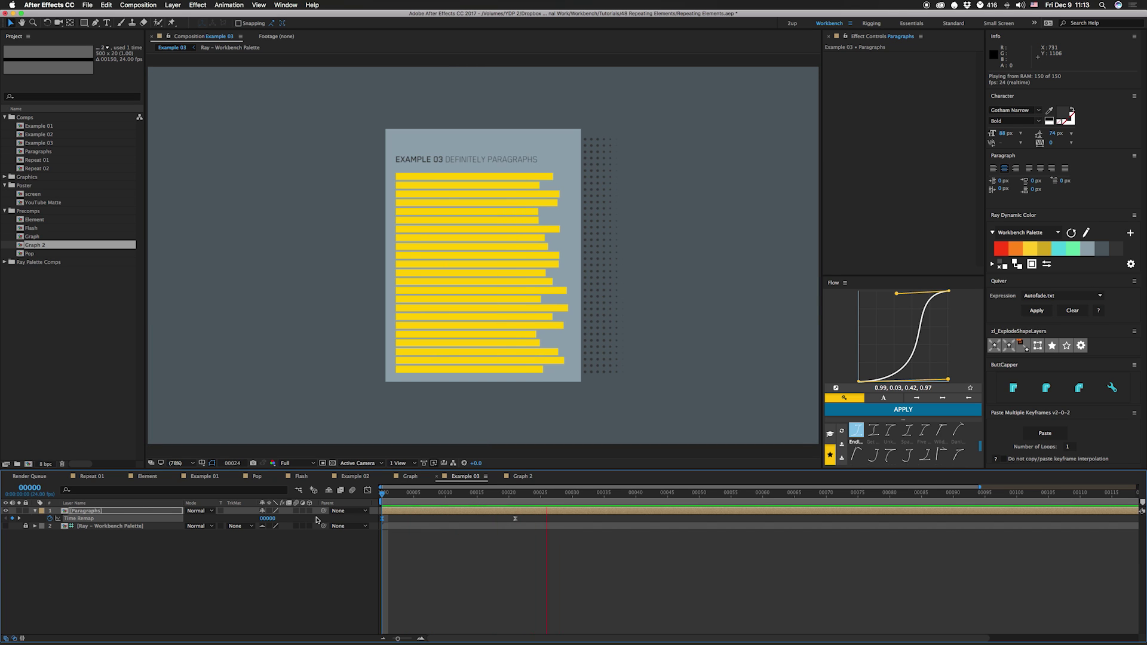